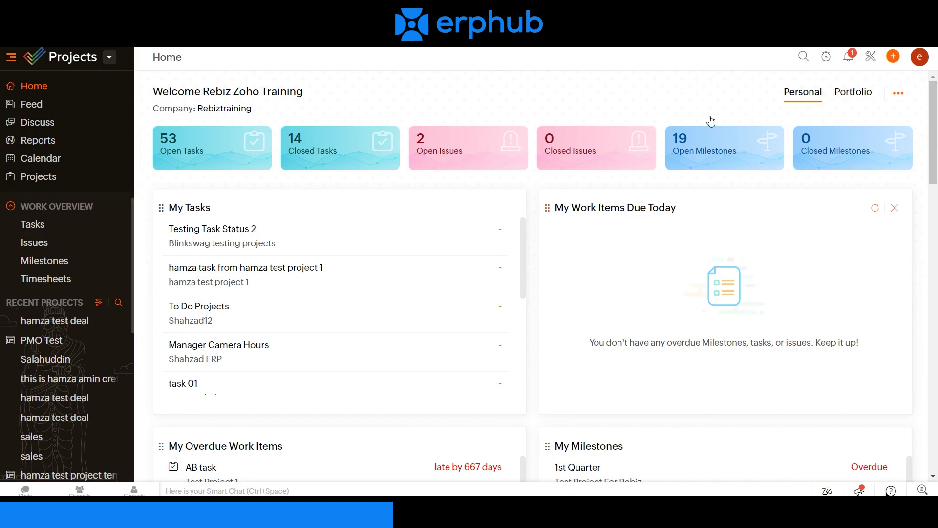
# Step: Review the portal's users and client users list in the portal setup
pyautogui.click(870, 59)
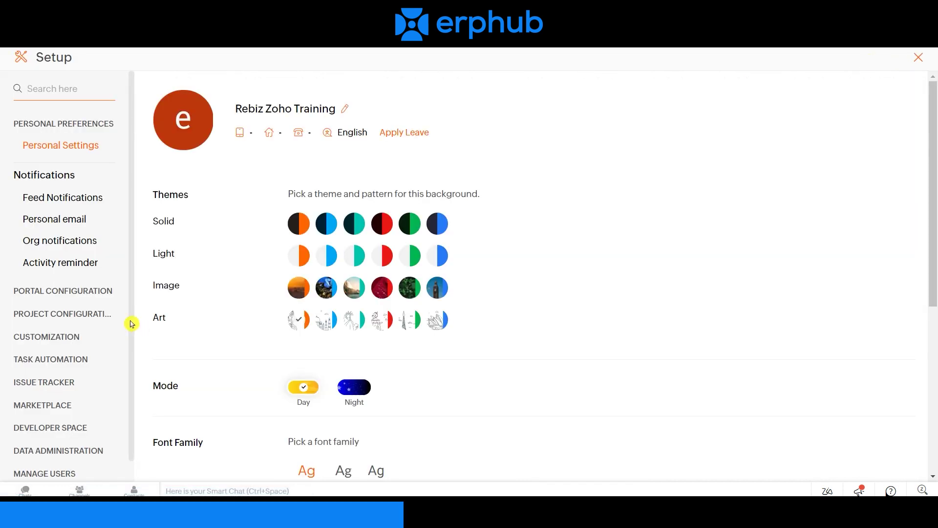
pyautogui.scroll(-1, 128, 342)
pyautogui.click(34, 449)
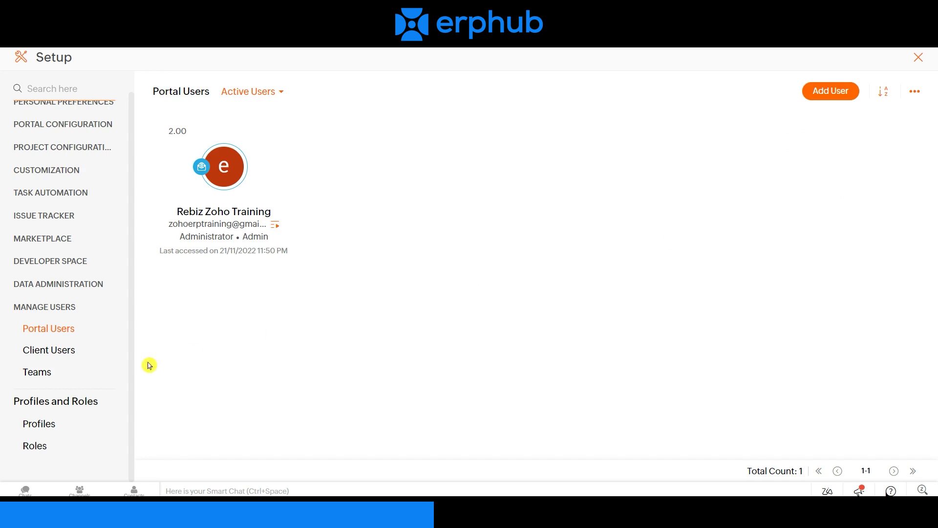
pyautogui.click(45, 353)
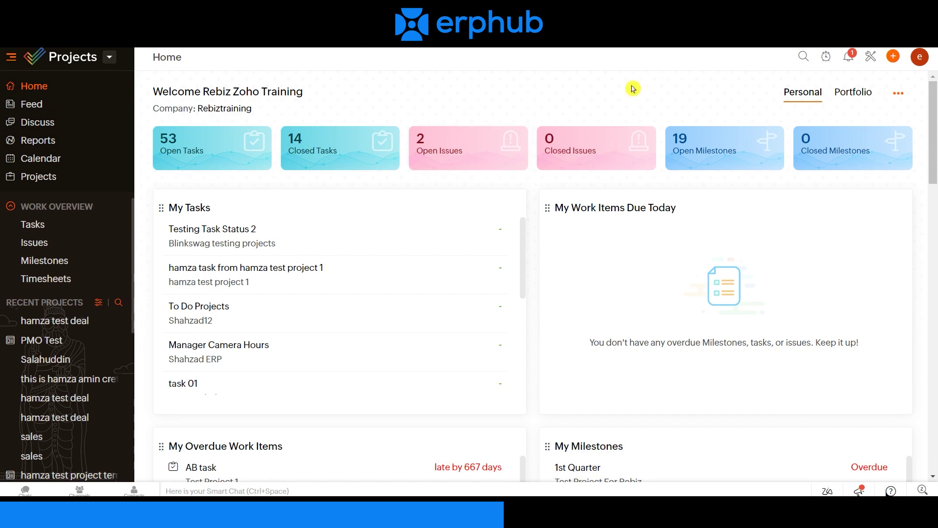
# Step: Go through Feed to the Discuss page listing the conversations p1, Progress and sss
pyautogui.click(901, 95)
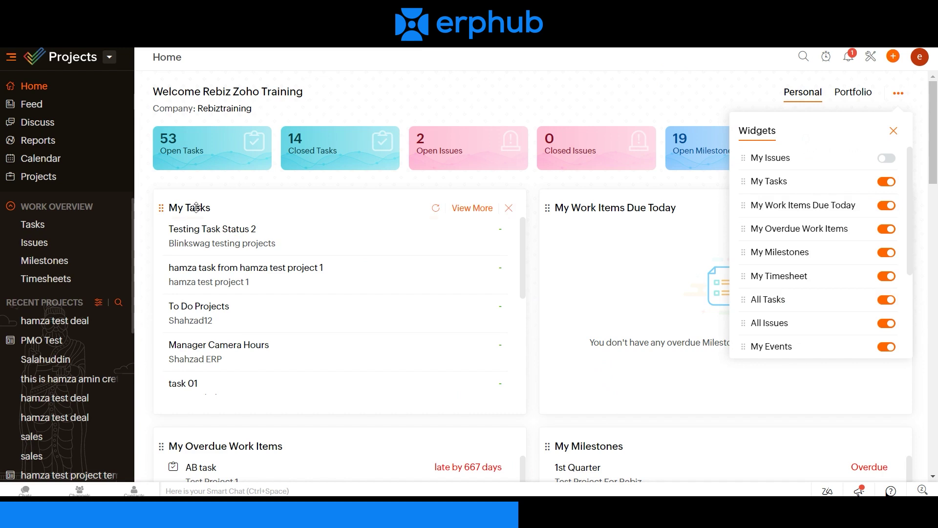
pyautogui.click(30, 105)
pyautogui.click(44, 125)
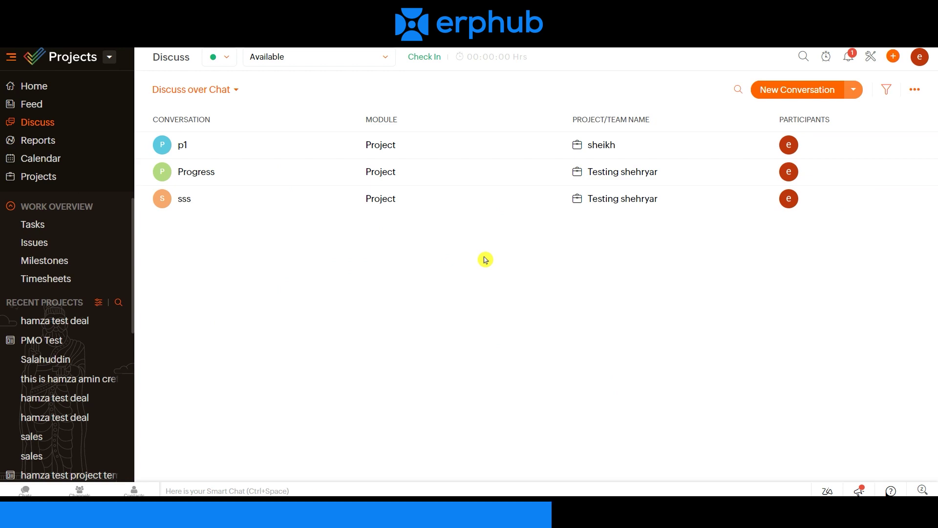
# Step: Open Reports and switch the report view to the Gantt Chart
pyautogui.click(43, 142)
pyautogui.click(230, 90)
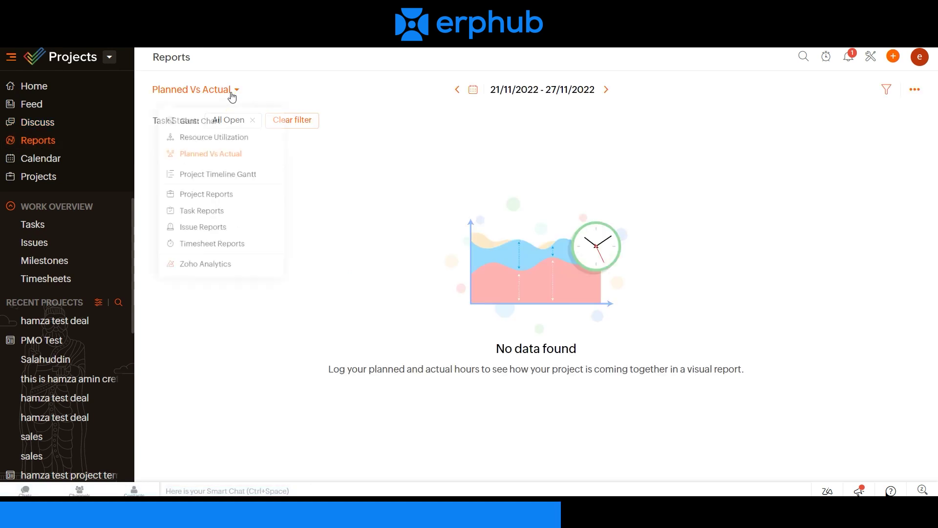
pyautogui.click(238, 90)
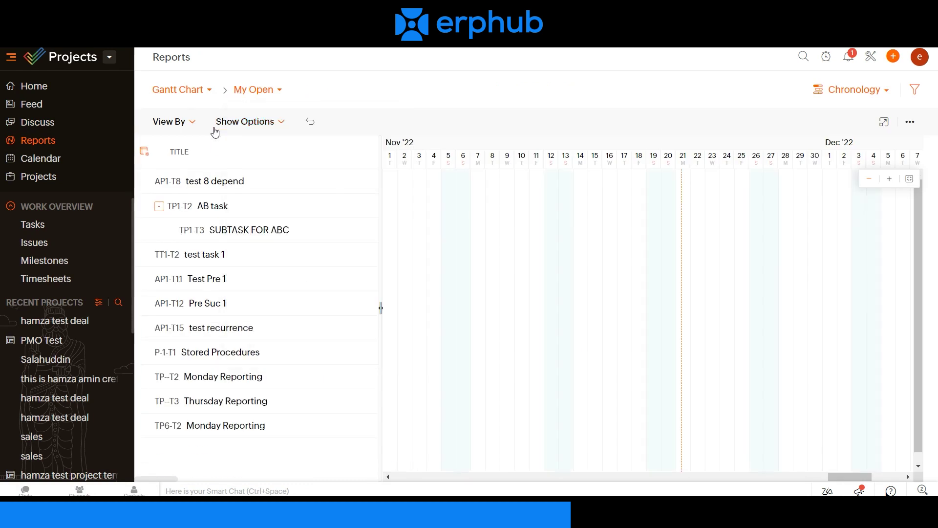
pyautogui.click(212, 95)
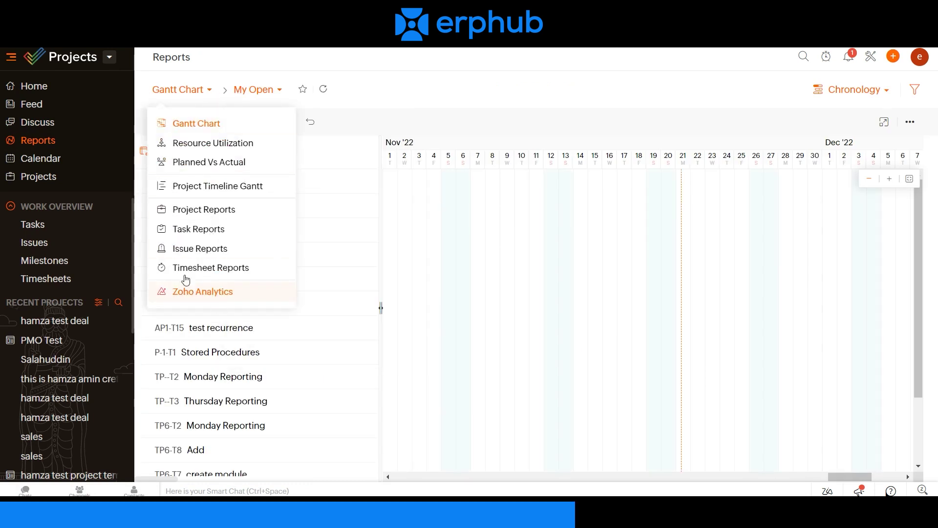
# Step: Browse the Calendar page, then bring up the projects list
pyautogui.click(48, 161)
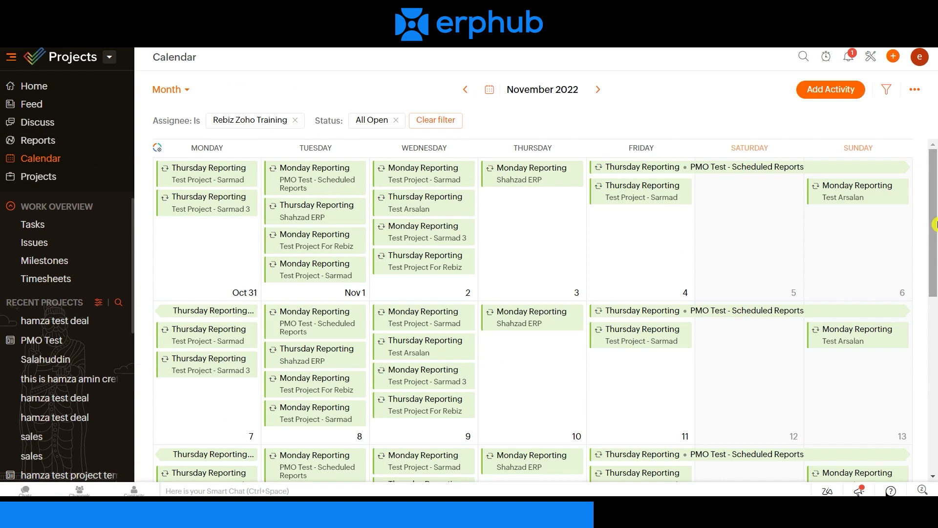
pyautogui.moveTo(932, 240); pyautogui.dragTo(934, 202)
pyautogui.click(49, 180)
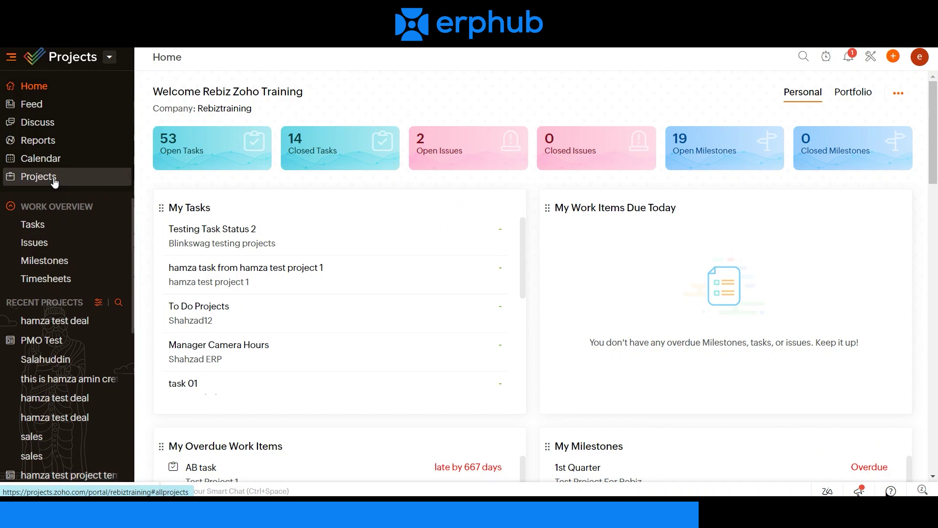
# Step: Start a new project titled 'Project Timeline' and enable its Forums tab
pyautogui.click(55, 180)
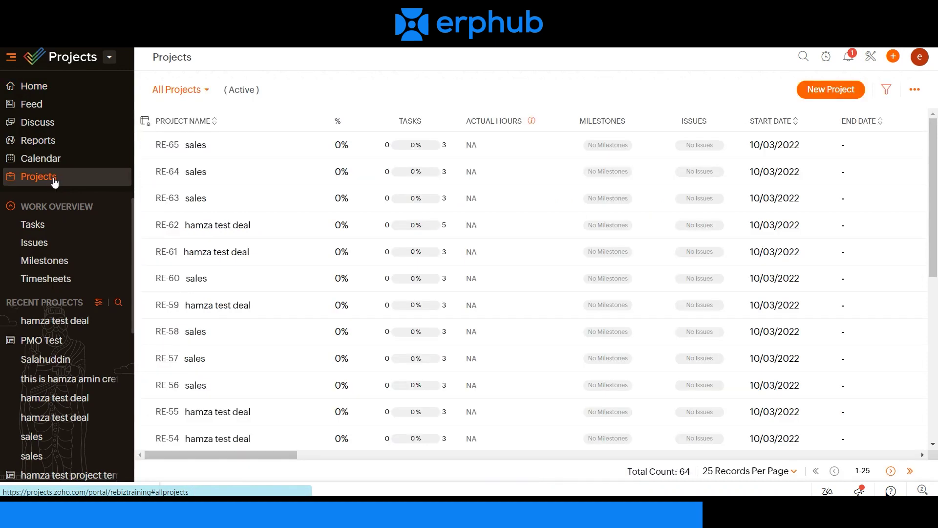
pyautogui.click(816, 93)
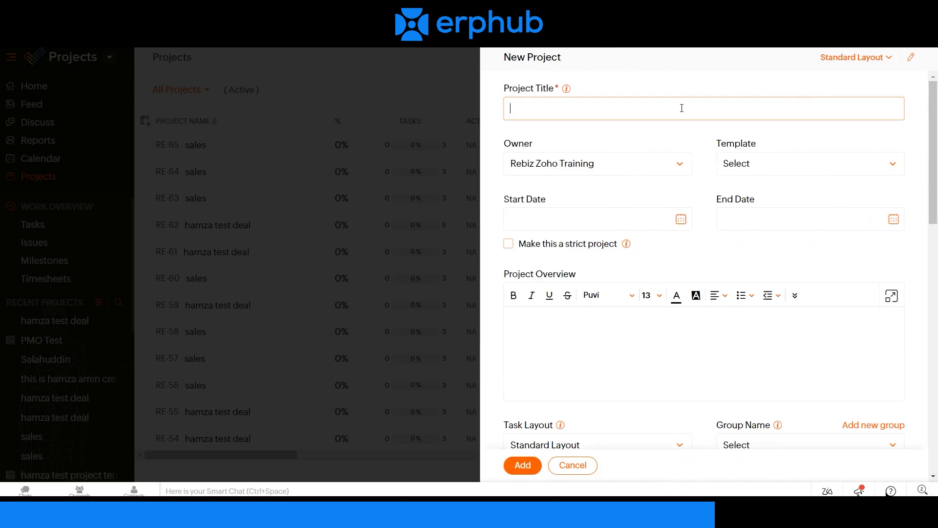
pyautogui.write('Pro')
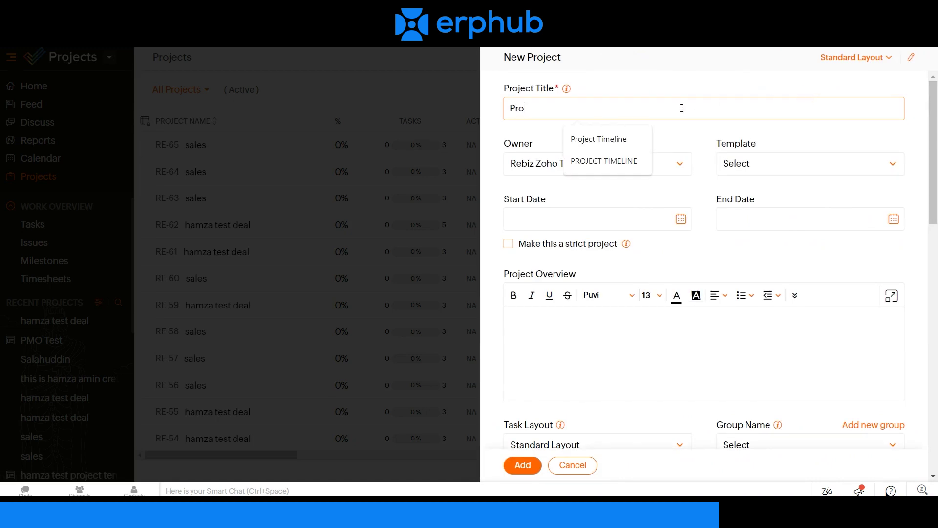
pyautogui.write('jec')
pyautogui.press('Down')
pyautogui.press('Return')
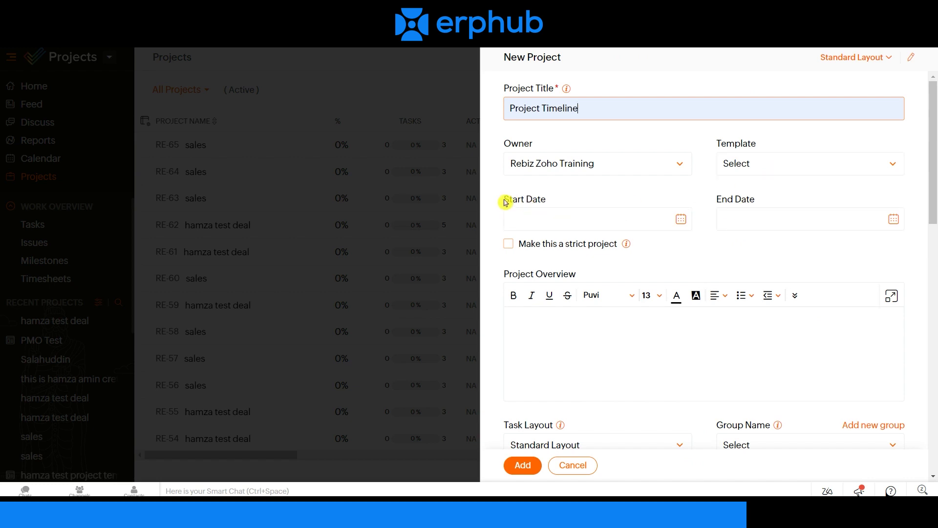
pyautogui.moveTo(935, 192); pyautogui.dragTo(935, 206)
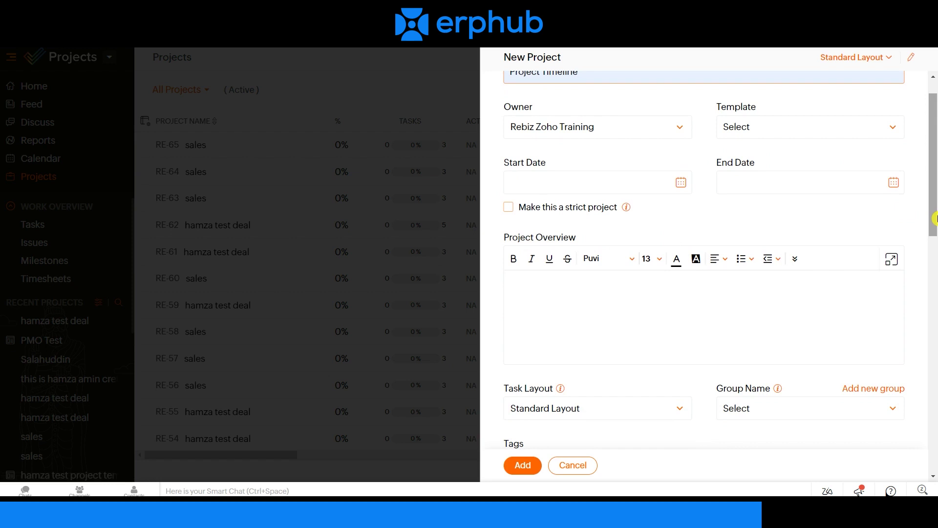
pyautogui.moveTo(935, 218); pyautogui.dragTo(935, 301)
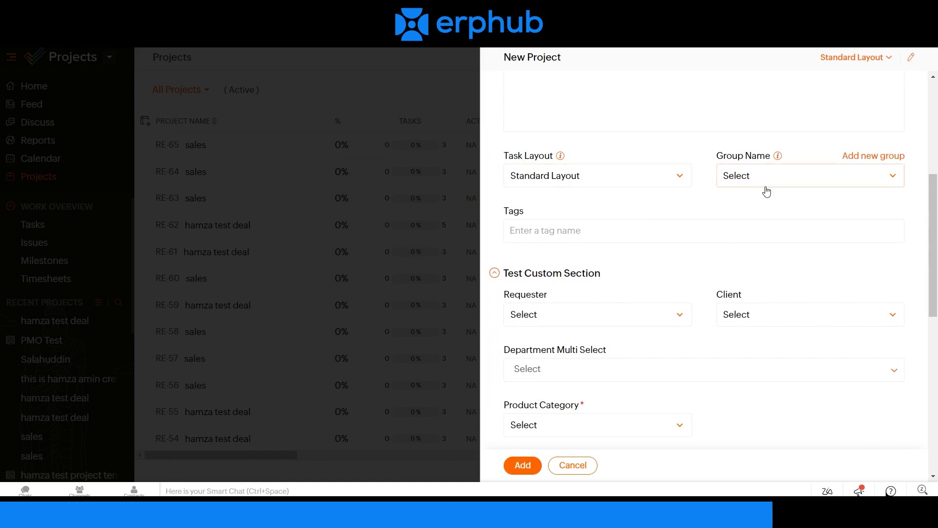
pyautogui.moveTo(935, 230); pyautogui.dragTo(935, 415)
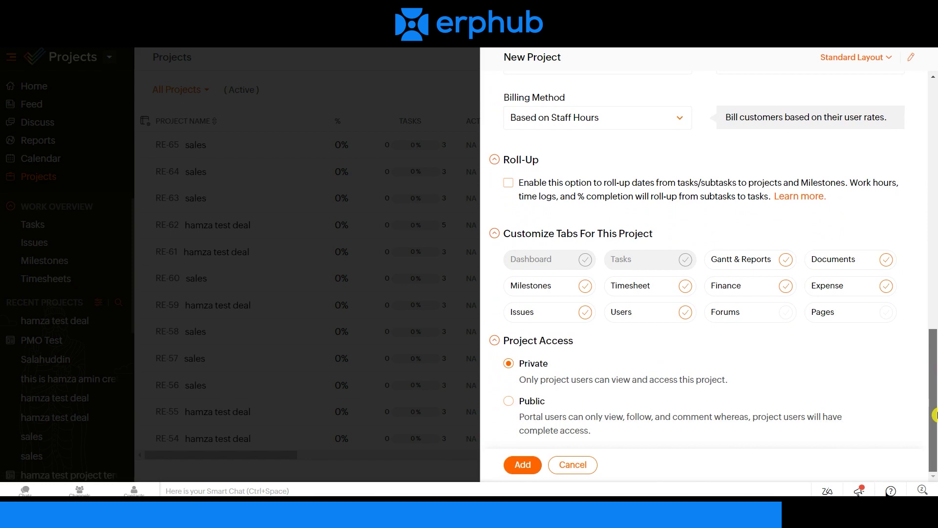
pyautogui.click(790, 314)
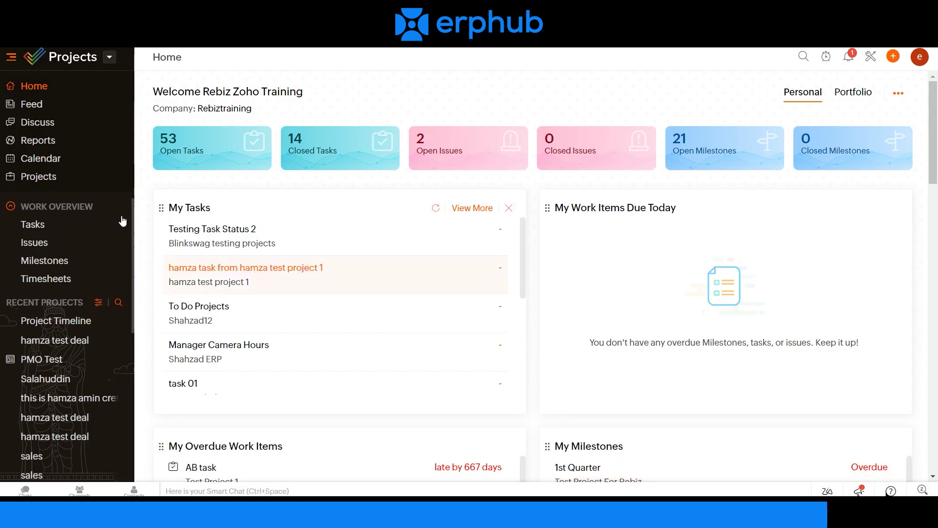
# Step: In Project Timeline, add the Internal milestone 'Milestone Test' dated 22/11/2022
pyautogui.click(53, 181)
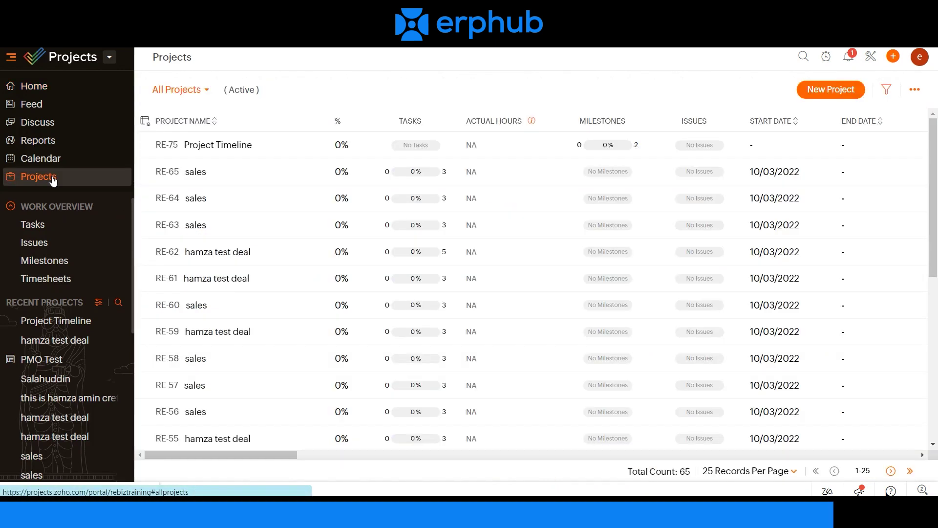
pyautogui.click(236, 150)
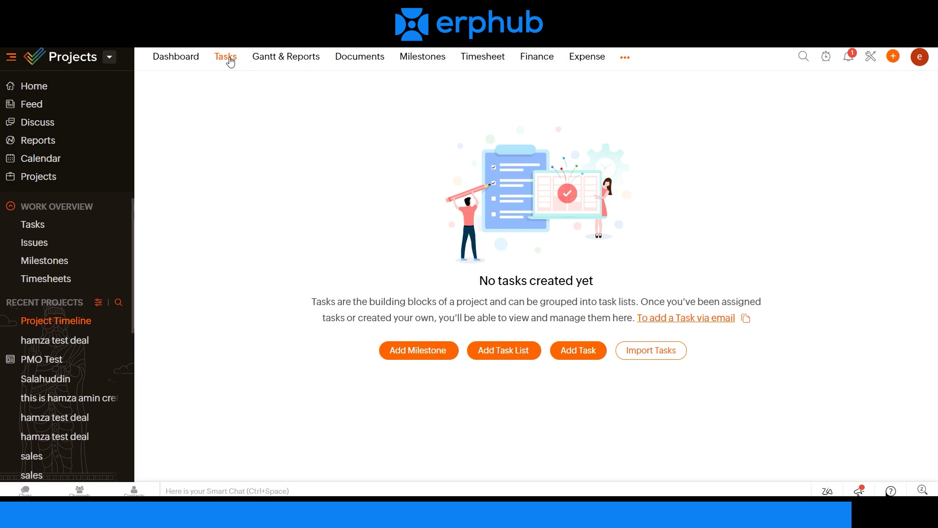
pyautogui.click(446, 356)
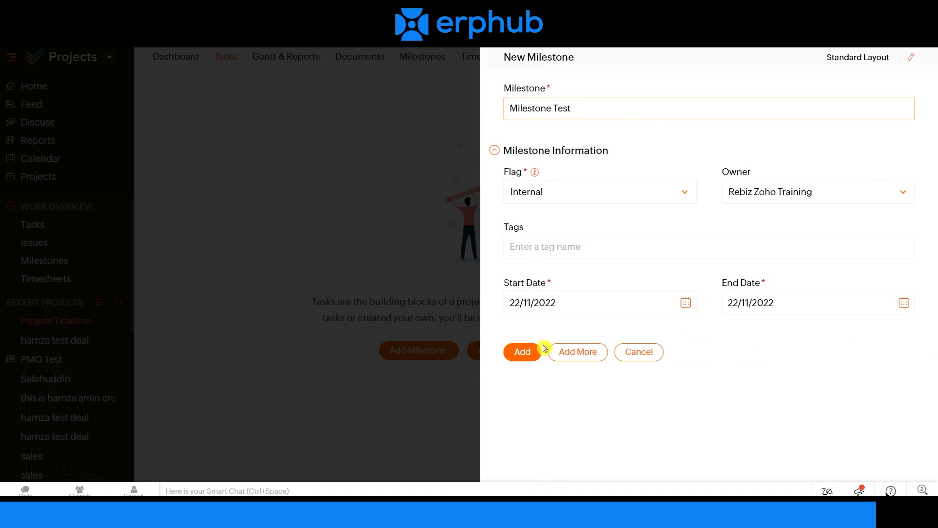
pyautogui.click(524, 353)
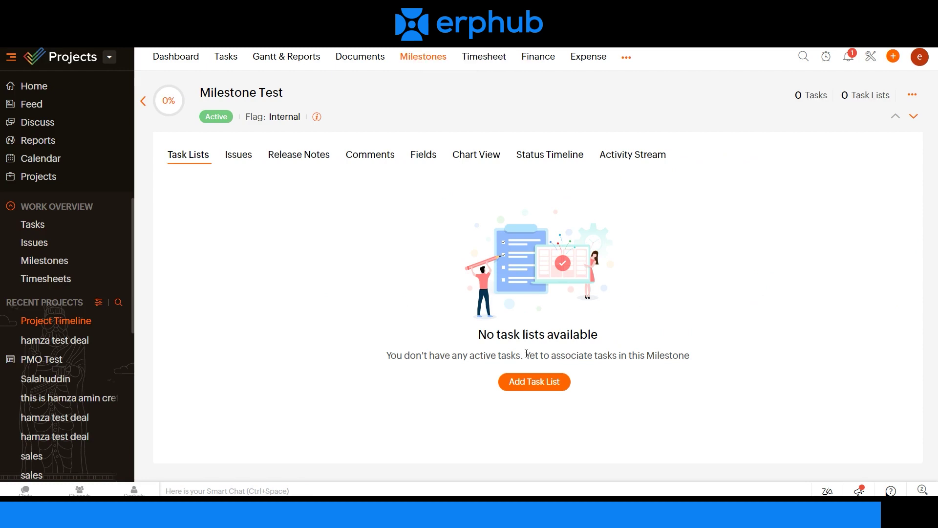
# Step: Add task lists 'Task List 1' and 'Task List 2' to Milestone Test, then open Task List 1
pyautogui.click(551, 387)
pyautogui.write('M')
pyautogui.press('BackSpace')
pyautogui.write('Task List 1')
pyautogui.click(523, 228)
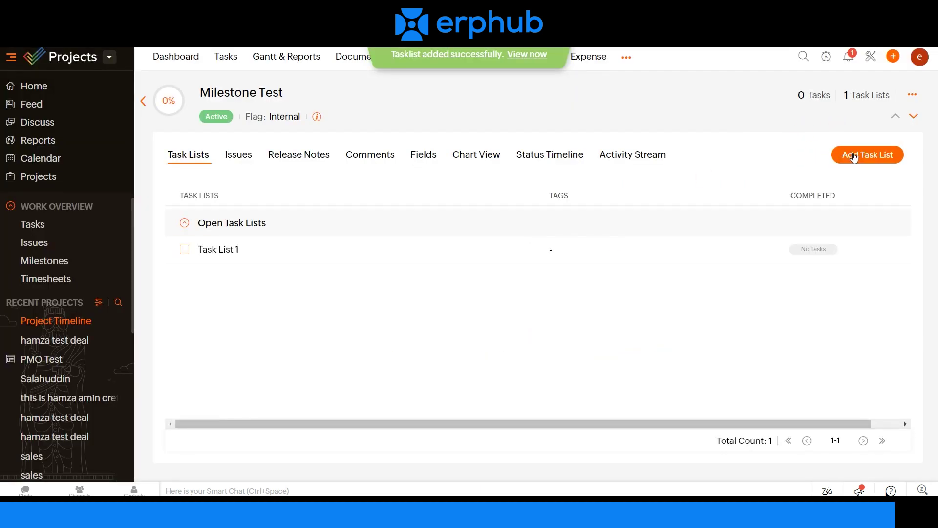
pyautogui.click(854, 156)
pyautogui.write('T')
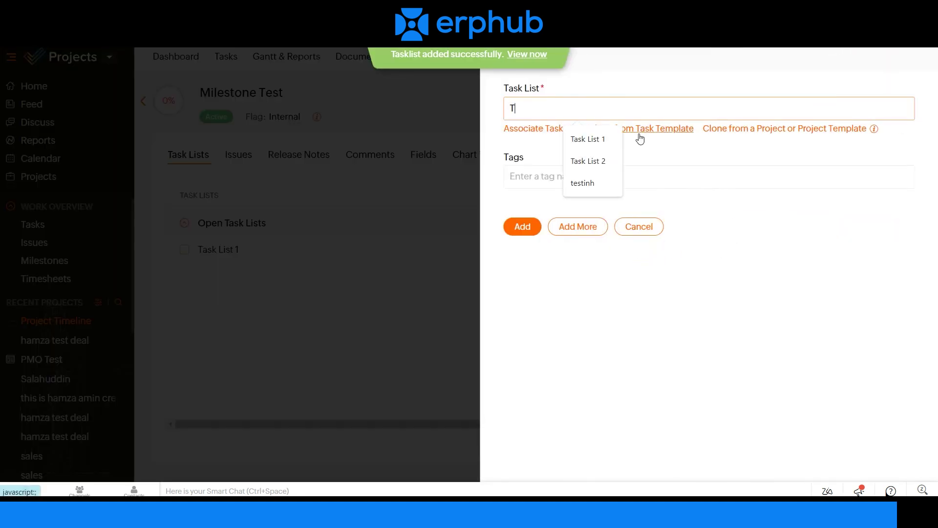
pyautogui.write('ask List 2')
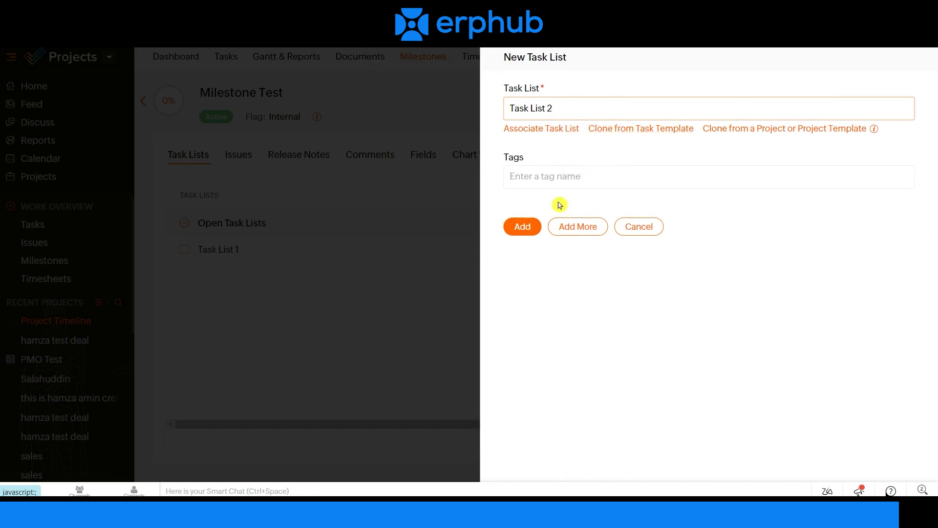
pyautogui.click(531, 228)
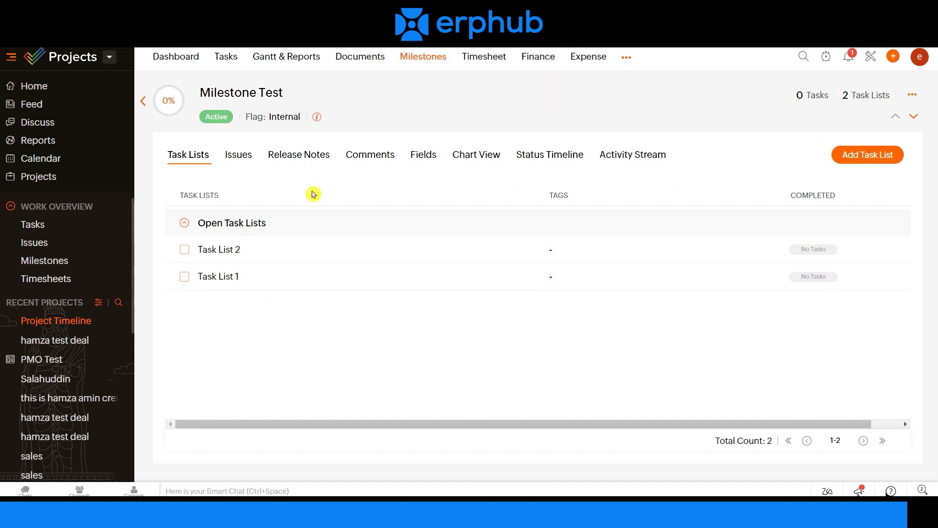
pyautogui.click(232, 282)
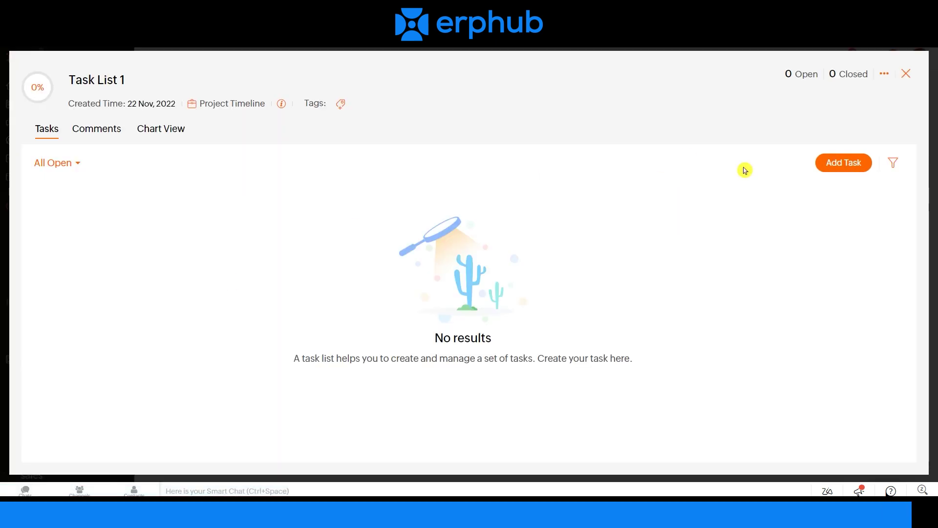
# Step: Begin a new task 'Task Name Test' in Task List 1 and review its form fields
pyautogui.click(849, 167)
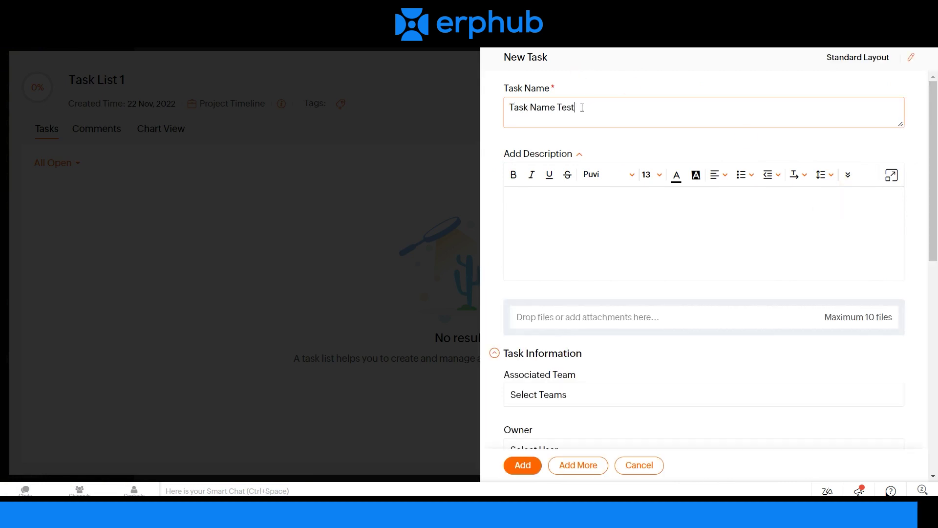
pyautogui.click(578, 233)
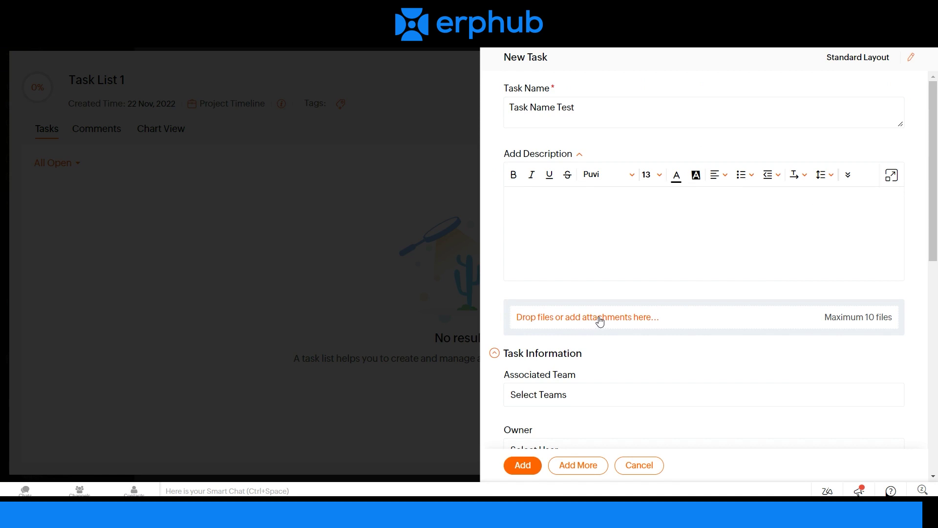
pyautogui.scroll(-4, 603, 330)
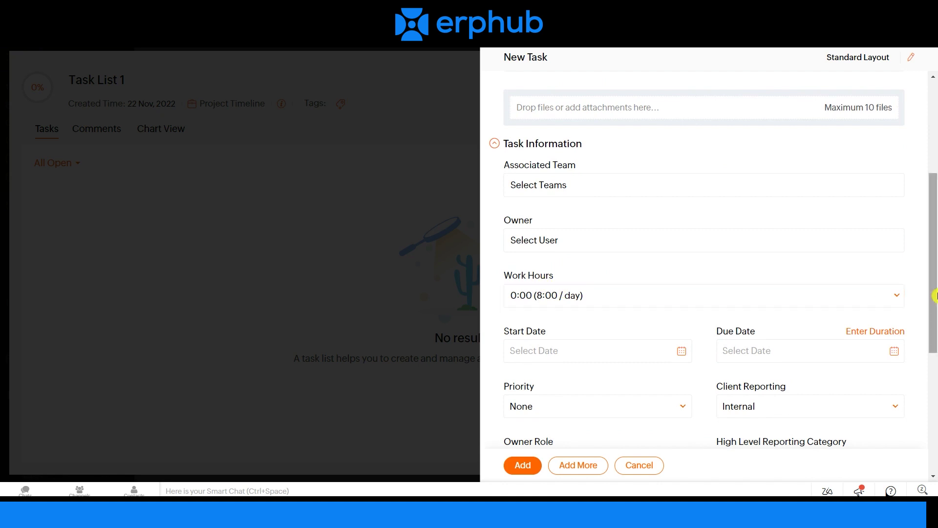
pyautogui.moveTo(934, 295); pyautogui.dragTo(935, 334)
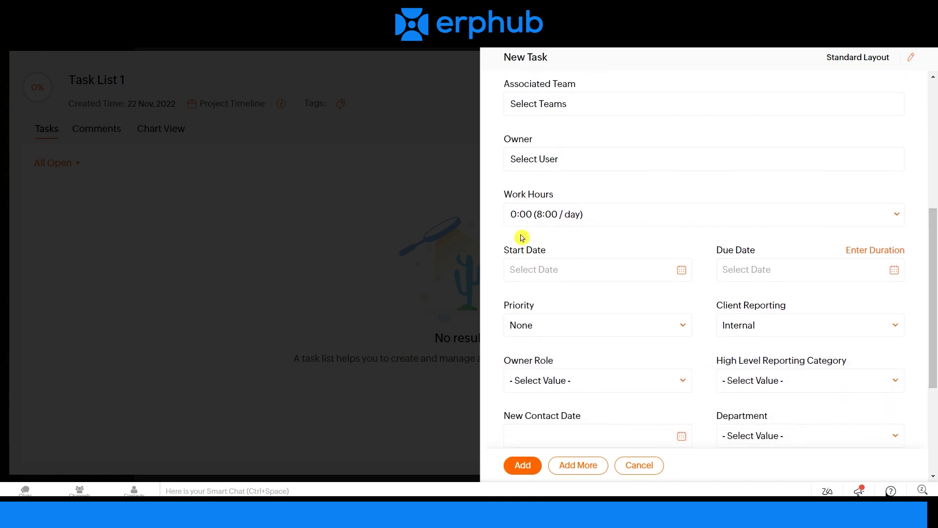
pyautogui.moveTo(934, 308); pyautogui.dragTo(935, 374)
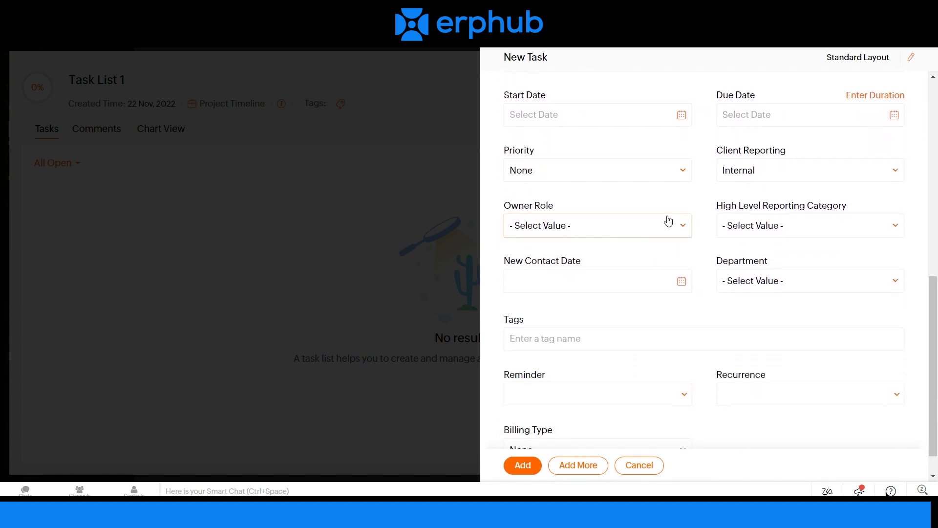
pyautogui.moveTo(932, 325); pyautogui.dragTo(910, 83)
pyautogui.scroll(-10, 910, 83)
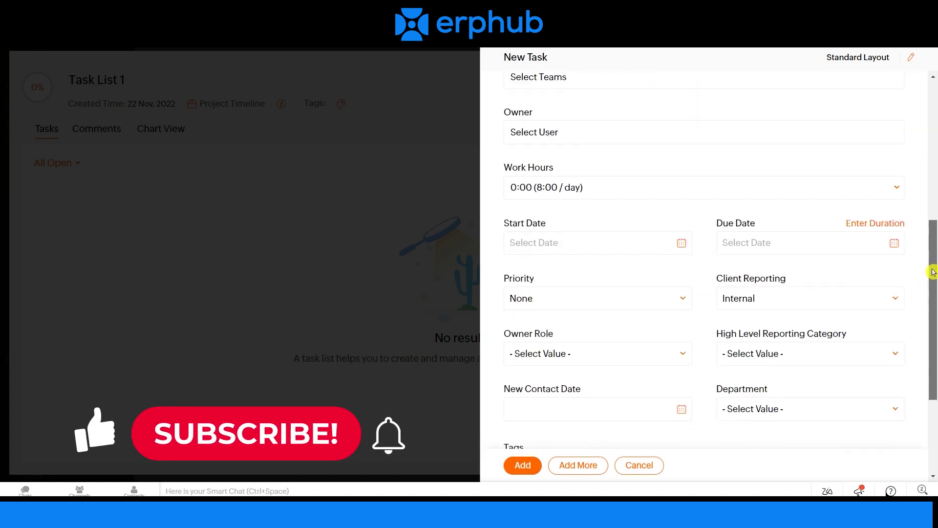
# Step: Save the task, creating Task Name Test (PT1-T4) and showing its detail page
pyautogui.click(523, 465)
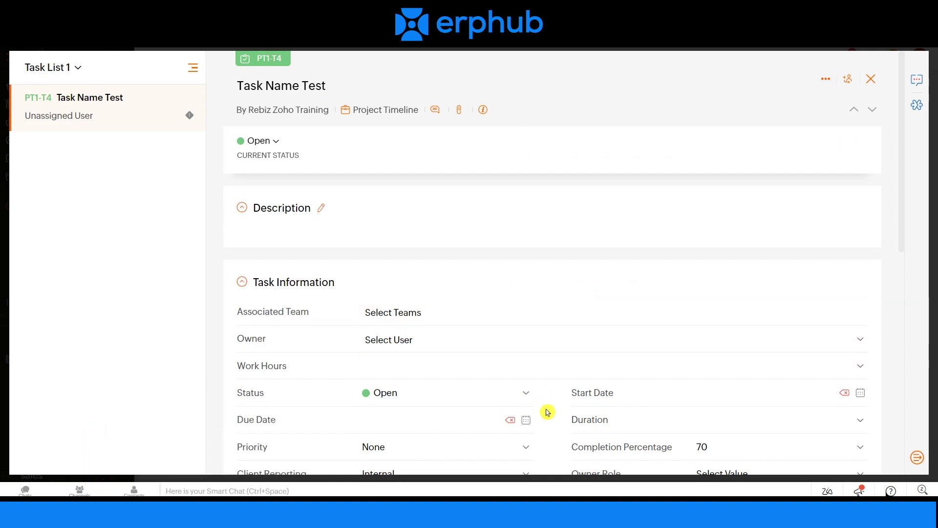
pyautogui.moveTo(904, 233); pyautogui.dragTo(888, 142)
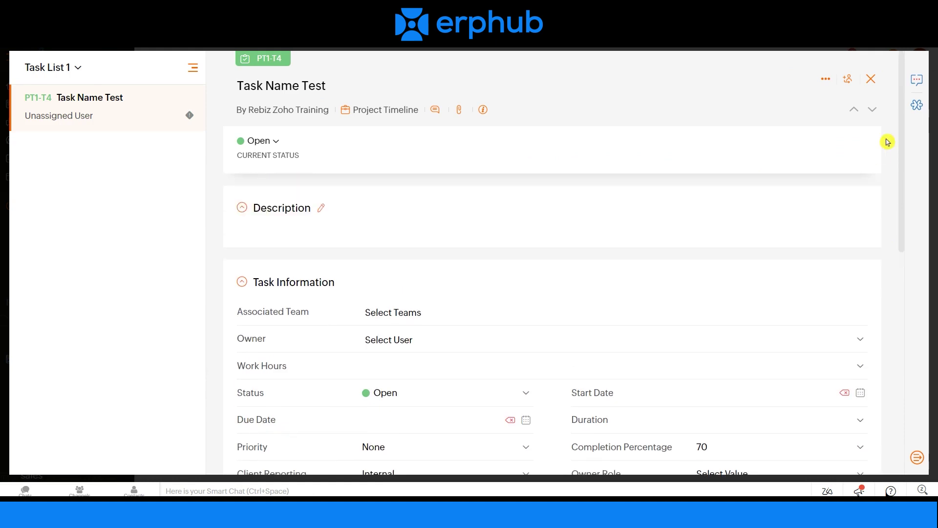